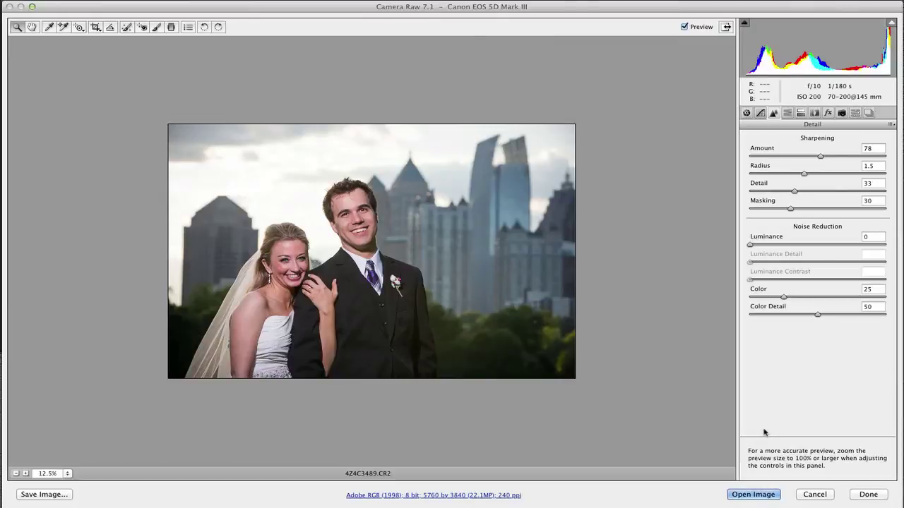
Step: Zoom the portrait preview in from 12.5% with Cmd+Plus
key(super+equal)
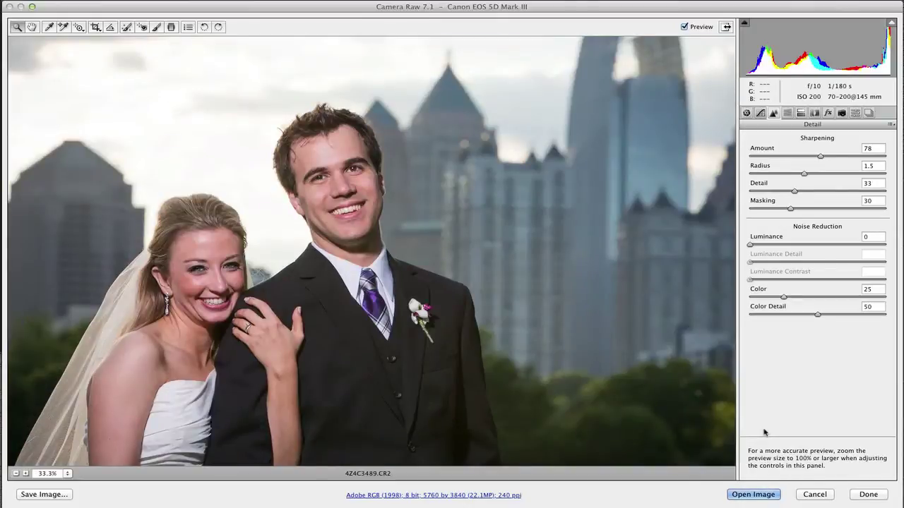
Step: Check the groom's chin and cheek at 100% zoom, then show the Basic panel
key(super+equal)
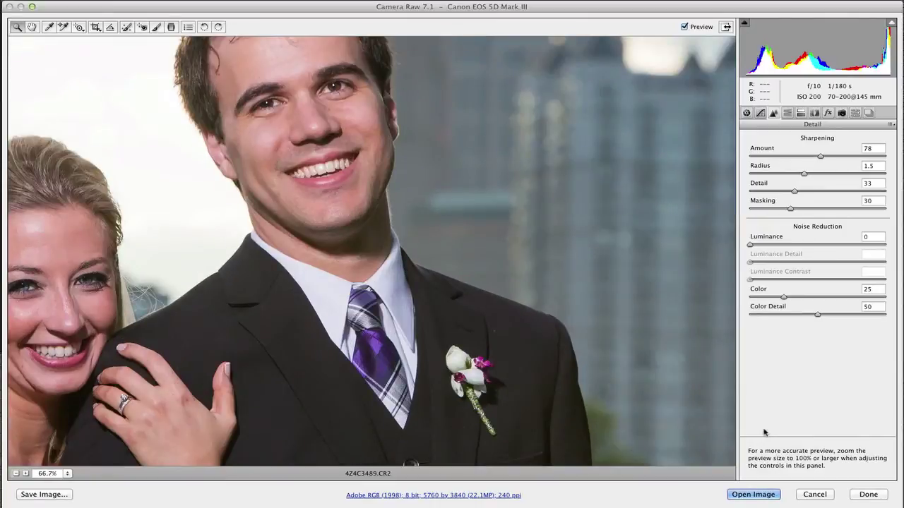
key(super+equal)
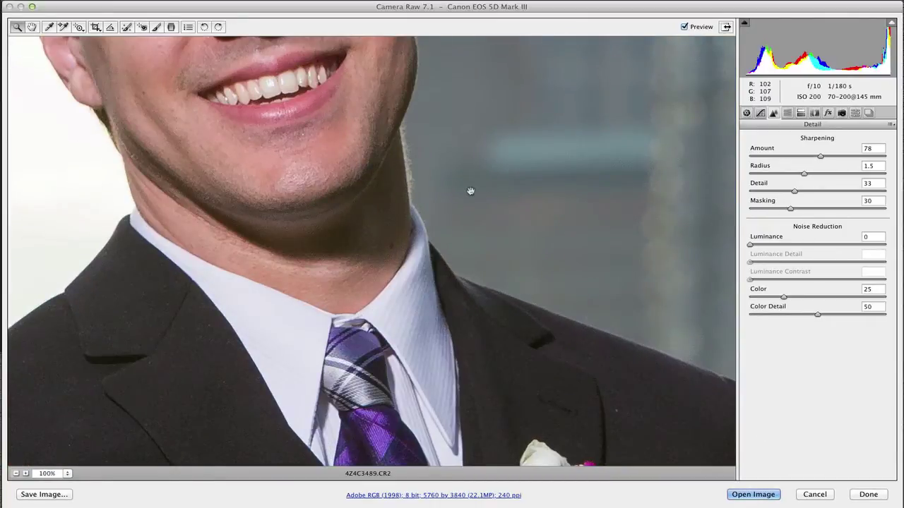
drag(423, 199, 293, 400)
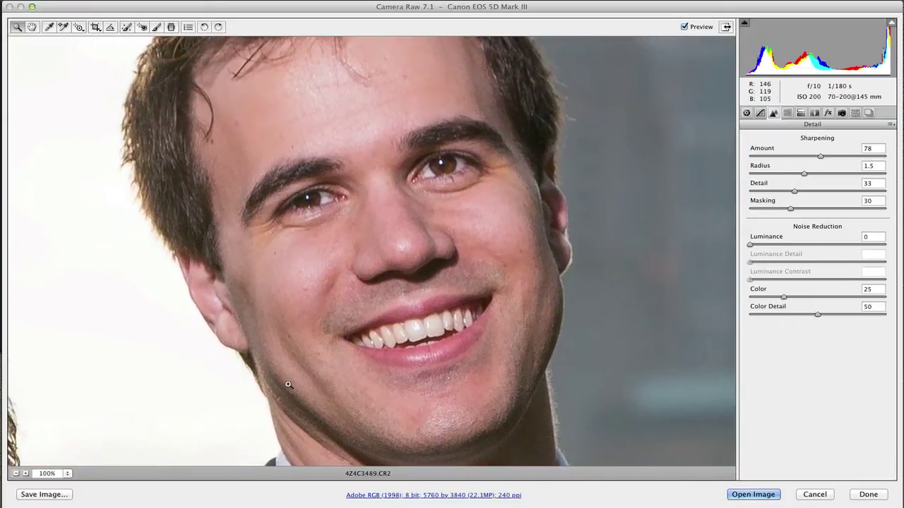
key(super+minus)
key(super+minus)
key(super+minus)
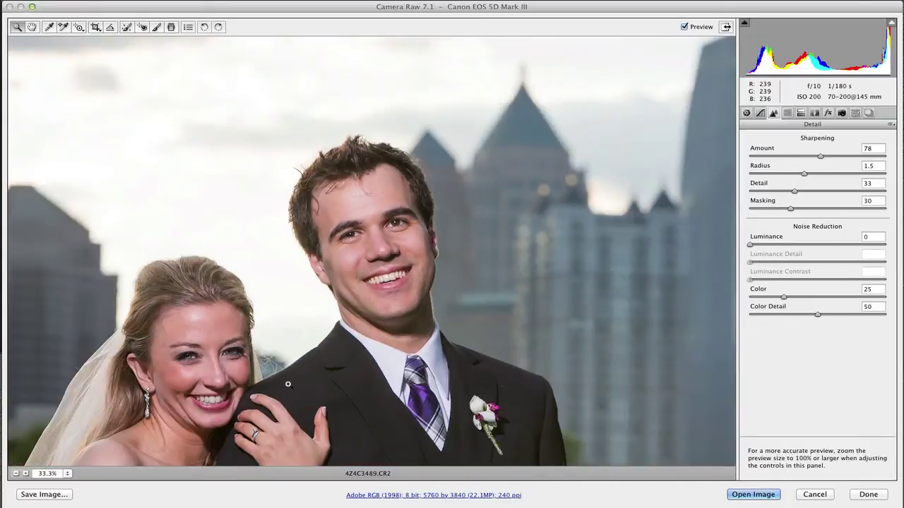
click(393, 321)
click(393, 321)
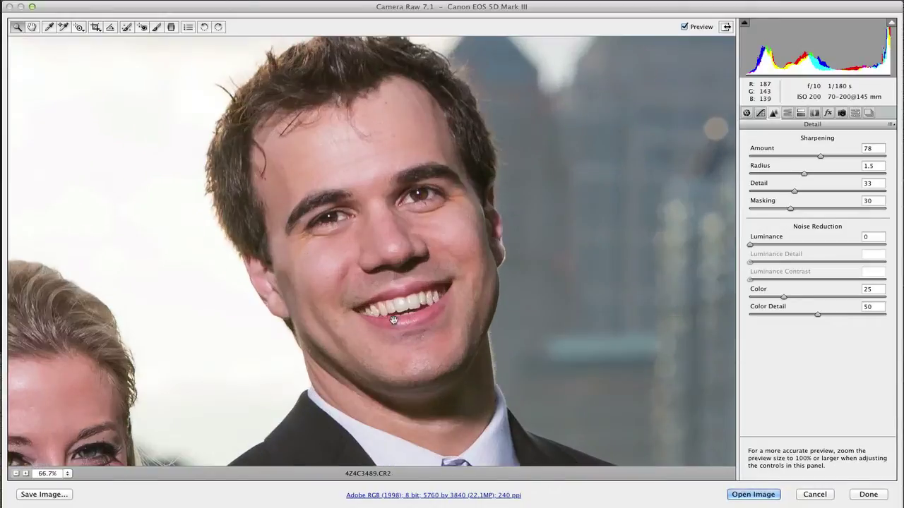
click(462, 275)
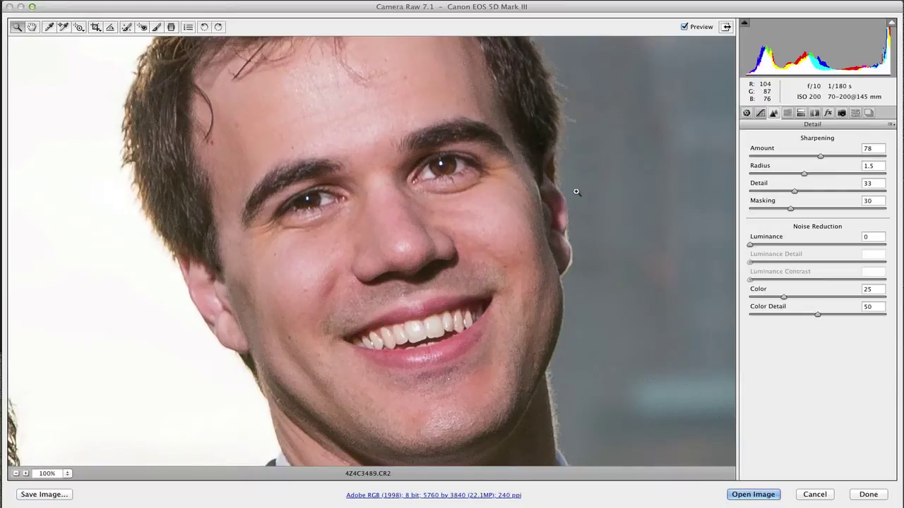
click(746, 114)
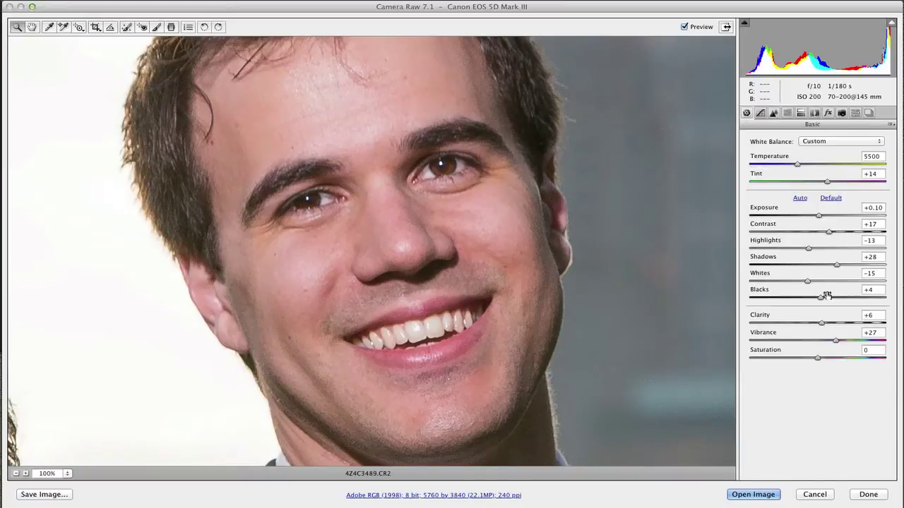
Step: Set Clarity to about +14 with the bride in view, then return to the Detail panel
mouse_move(821, 324)
mouse_down()
mouse_move(861, 319)
mouse_move(796, 326)
mouse_move(825, 321)
mouse_up()
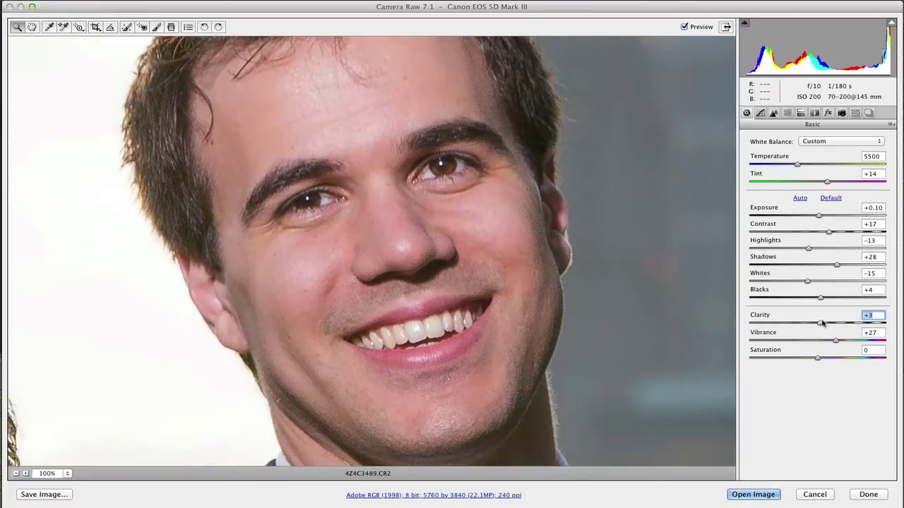
mouse_move(822, 326)
mouse_down()
mouse_move(837, 323)
mouse_move(823, 328)
mouse_up()
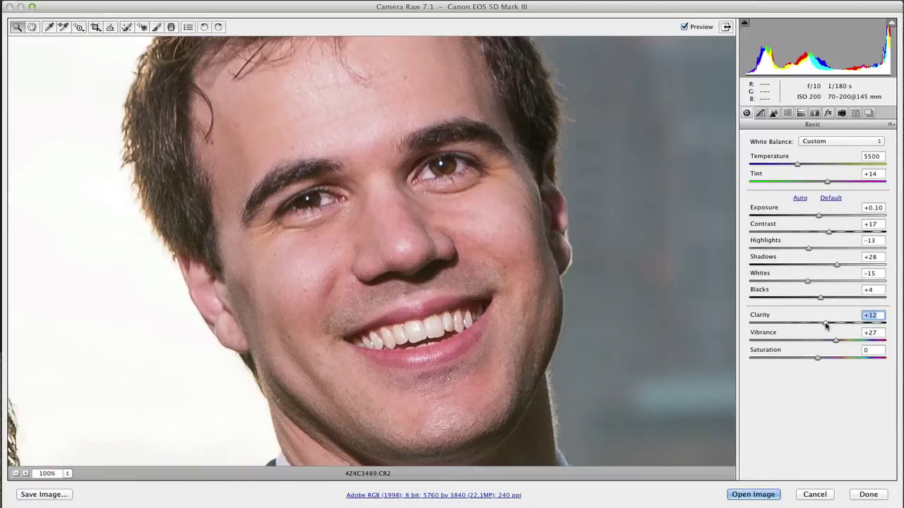
drag(825, 326, 827, 325)
drag(358, 355, 204, 412)
click(827, 322)
click(774, 114)
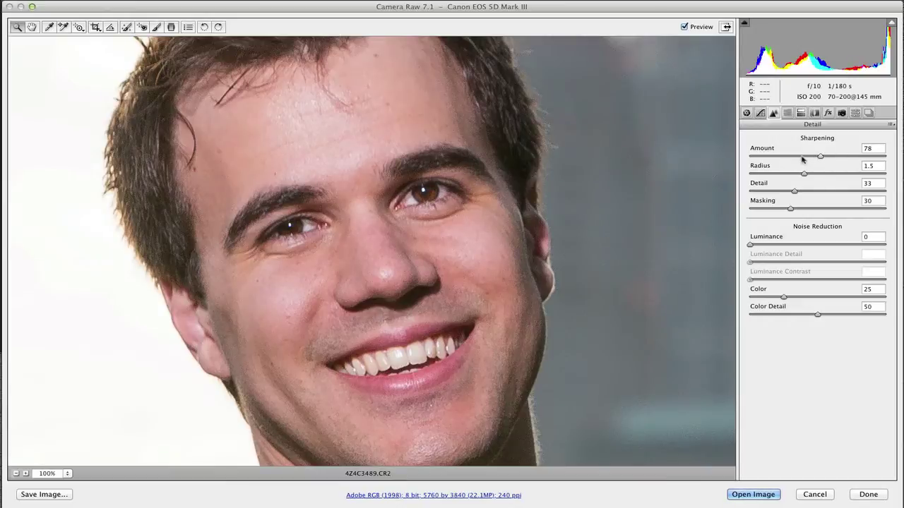
Step: Sharpen at Amount 108 and Radius 2.1, raising Detail then easing it back to about 56
mouse_move(819, 159)
mouse_down()
mouse_move(761, 161)
mouse_move(827, 160)
mouse_up()
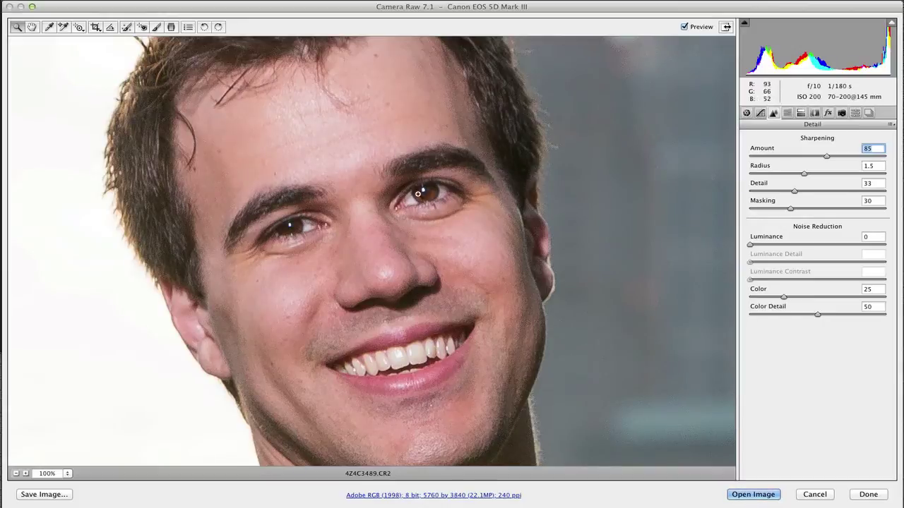
drag(804, 174, 847, 157)
drag(841, 174, 856, 193)
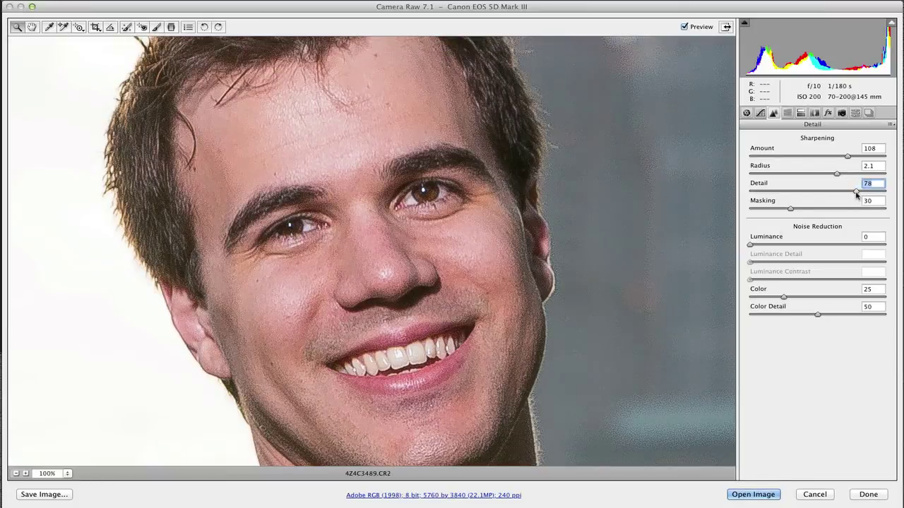
drag(855, 196, 825, 196)
Step: Compare Masking settings, settle Masking at 73, and ease Amount to 101 and Radius to 1.9
drag(792, 209, 840, 207)
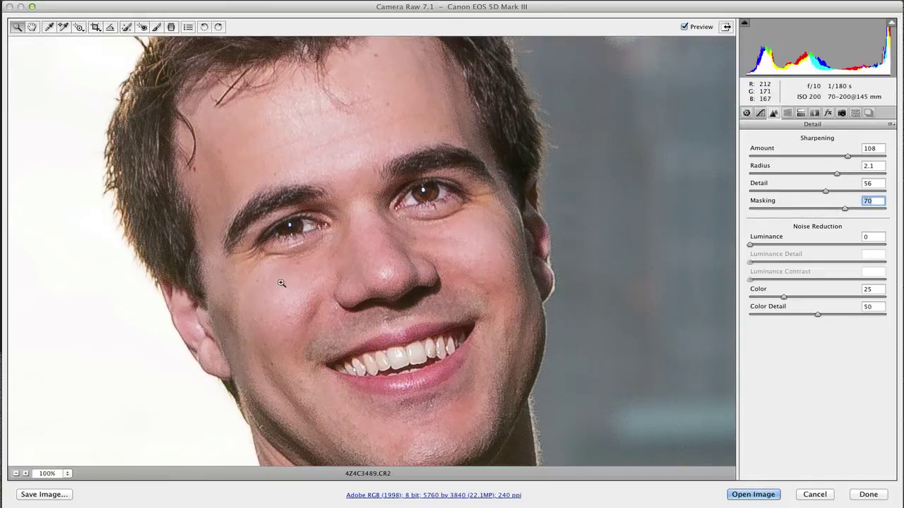
drag(844, 210, 745, 219)
drag(750, 209, 847, 210)
drag(847, 156, 826, 179)
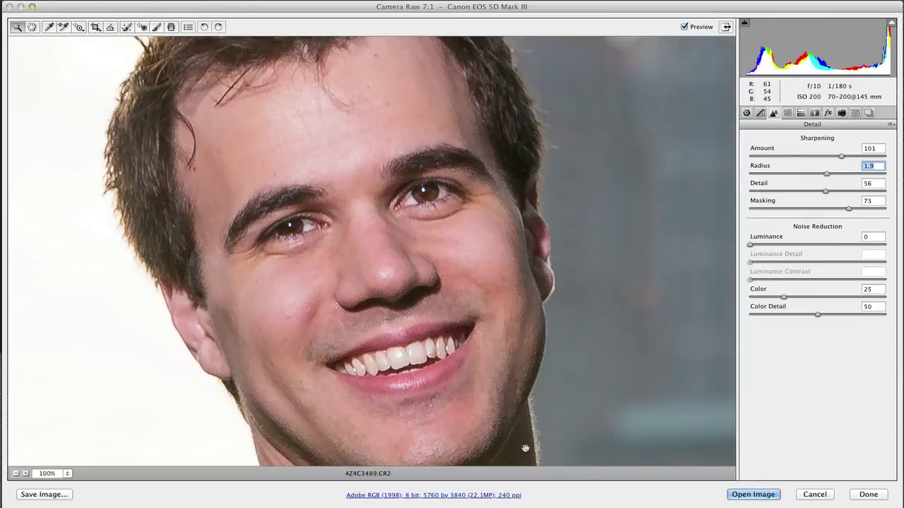
key(super+minus)
key(super+minus)
key(super+minus)
key(super+minus)
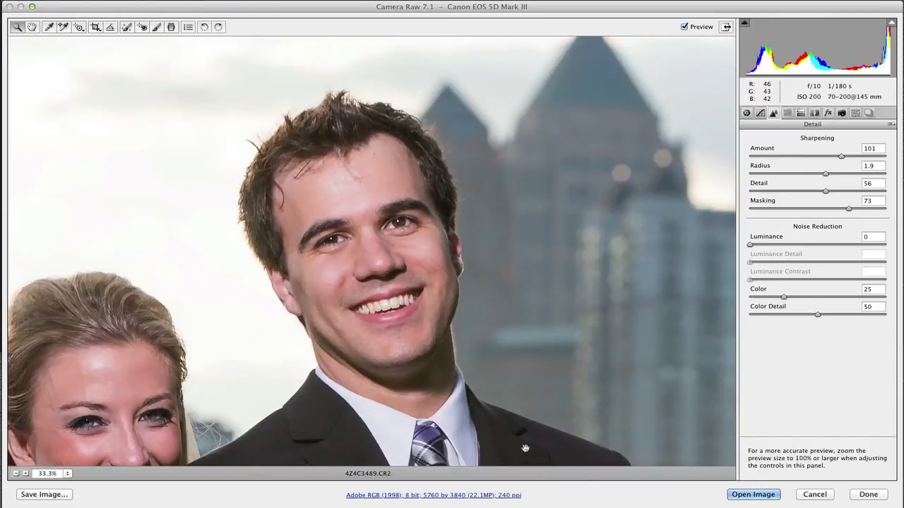
key(super+minus)
key(super+minus)
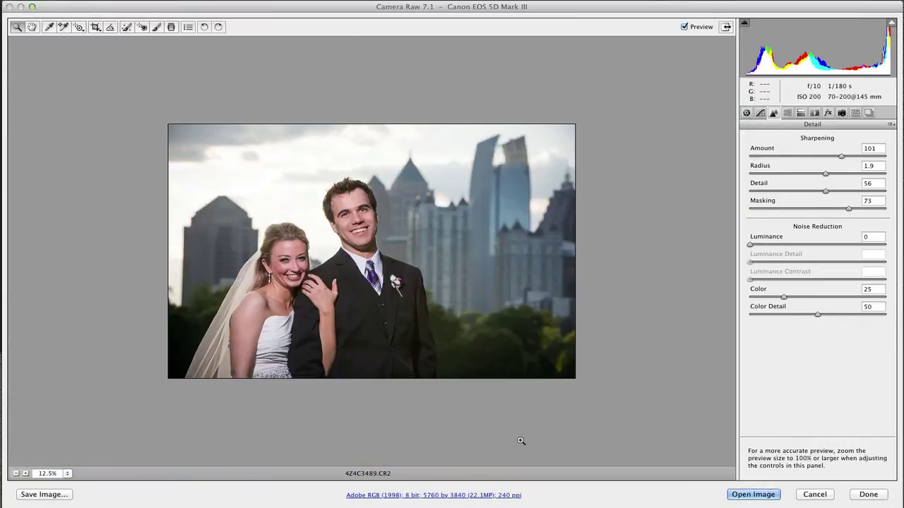
click(684, 27)
click(685, 26)
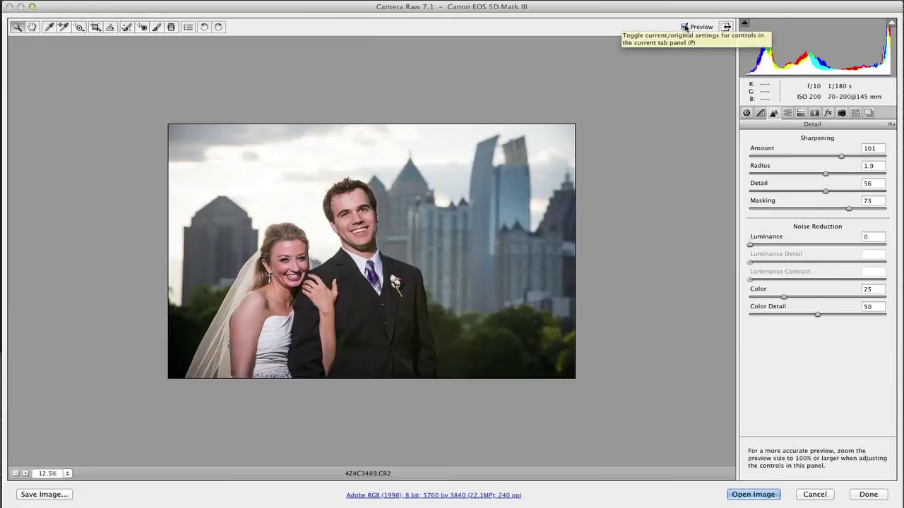
key(super+equal)
key(super+equal)
key(super+equal)
key(super+equal)
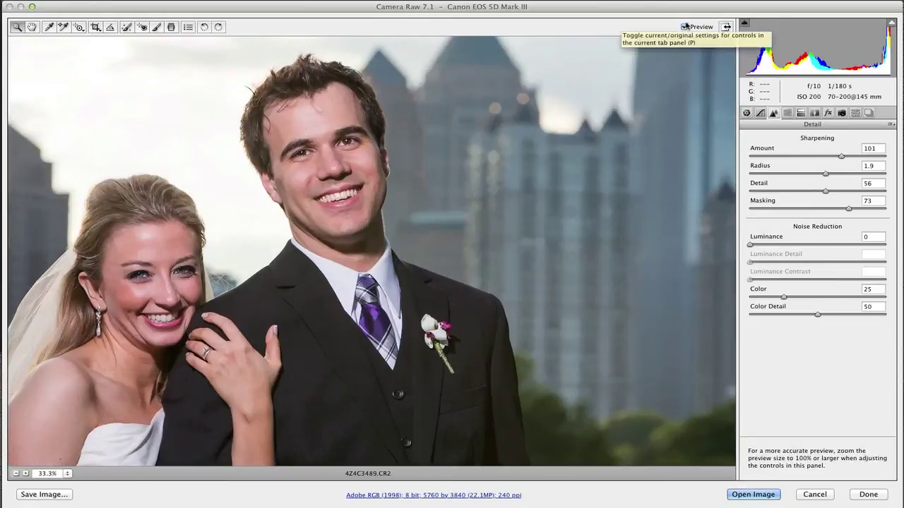
key(super+equal)
key(super+equal)
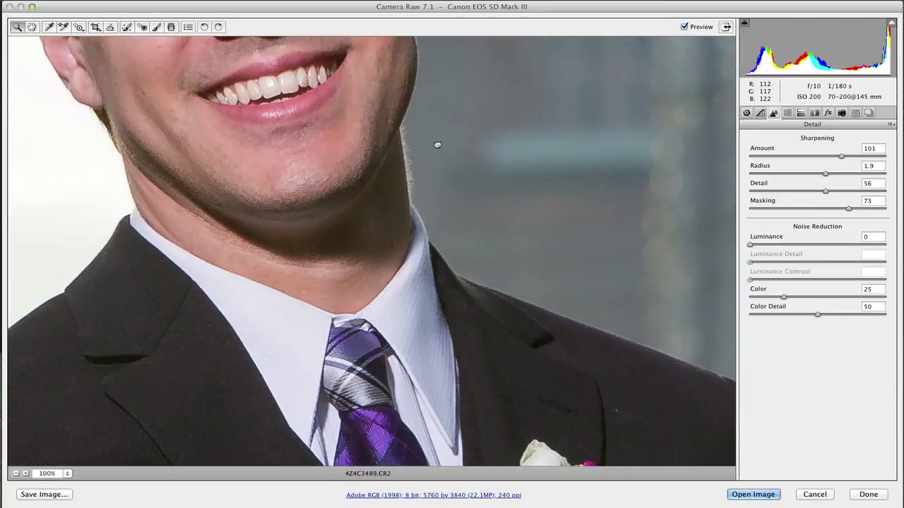
drag(436, 137, 482, 287)
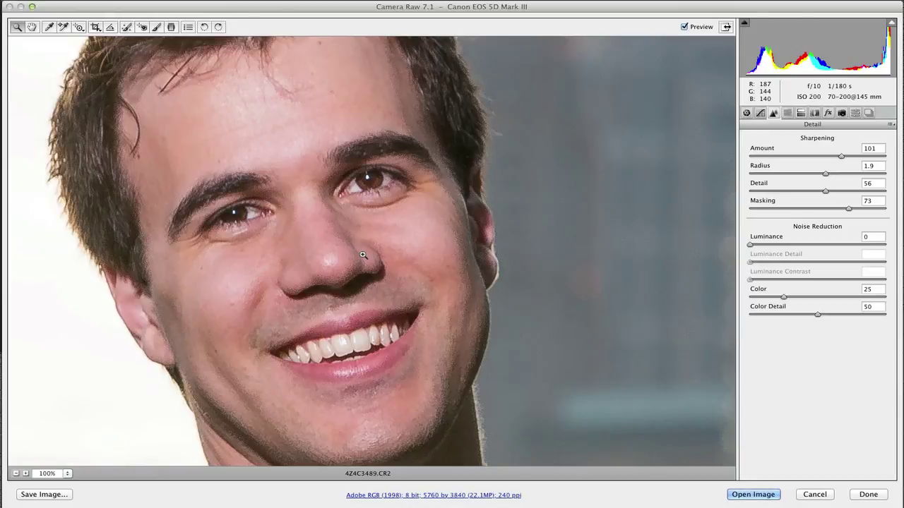
Step: Bring the bride's face into view at 50% and drop sharpening Amount to 26
alt+click(362, 255)
alt+click(362, 255)
alt+click(362, 255)
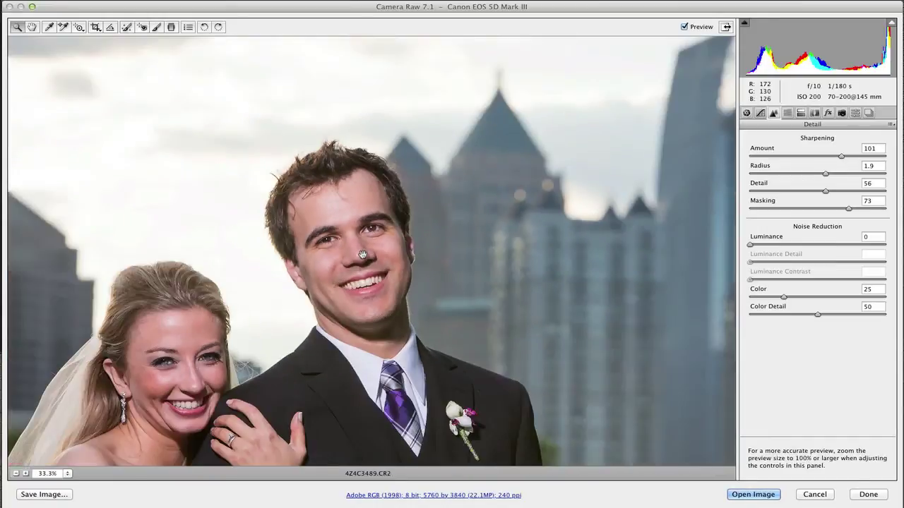
click(362, 255)
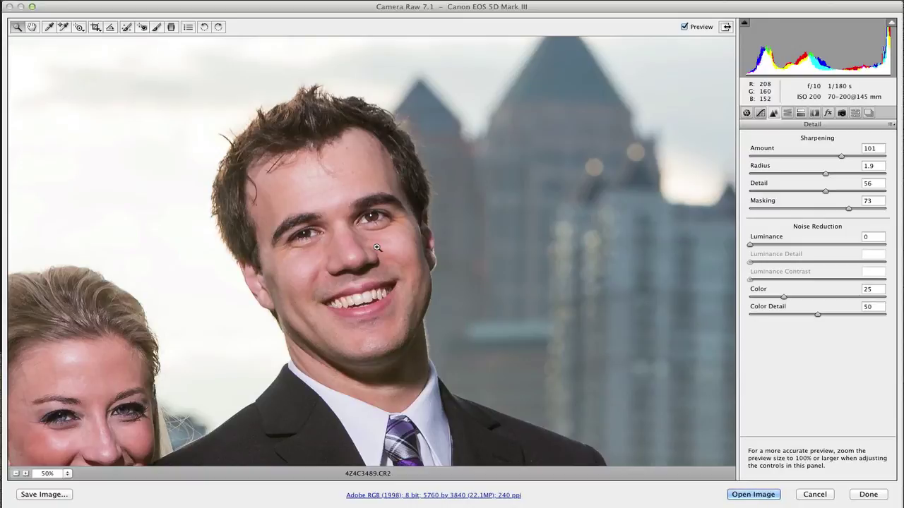
drag(192, 391, 391, 202)
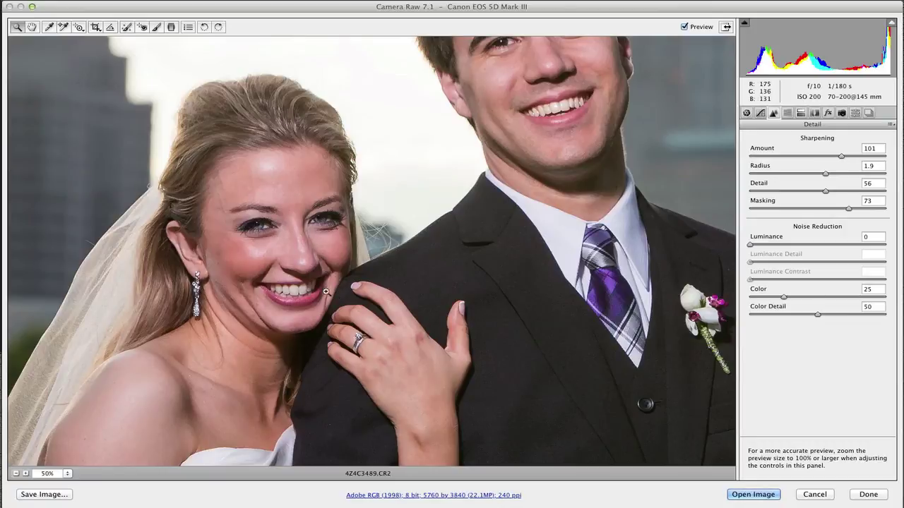
drag(841, 156, 768, 153)
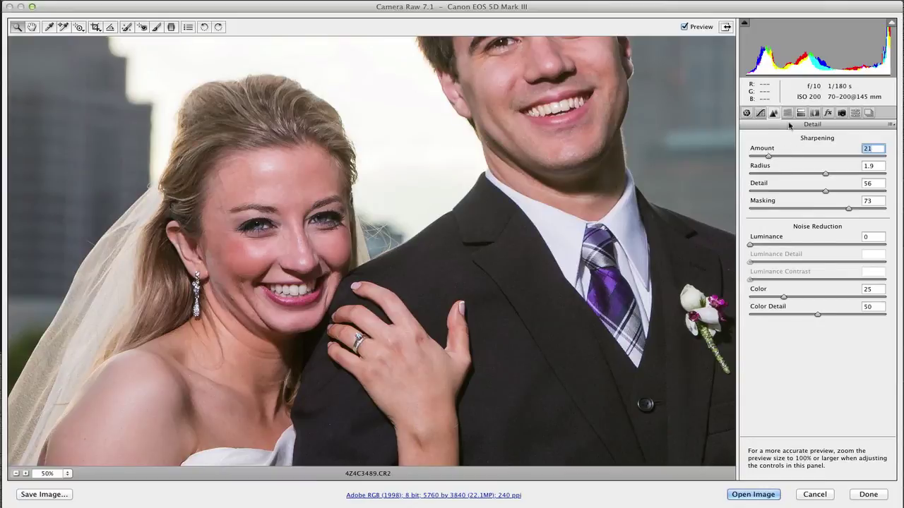
Step: Start the Adjustment Brush with the groom's face centred and its Saturation lowered to +5
click(156, 27)
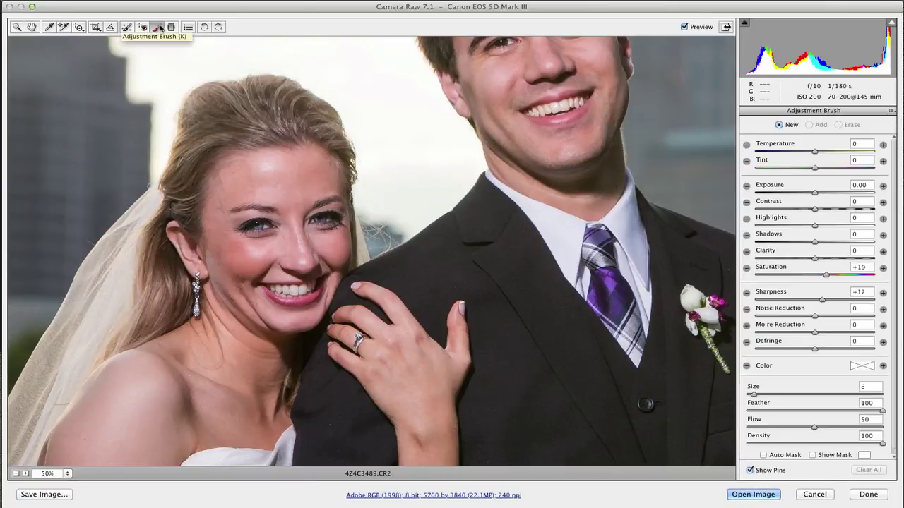
mouse_move(566, 189)
mouse_down()
mouse_move(429, 284)
mouse_move(388, 364)
mouse_move(379, 361)
mouse_up()
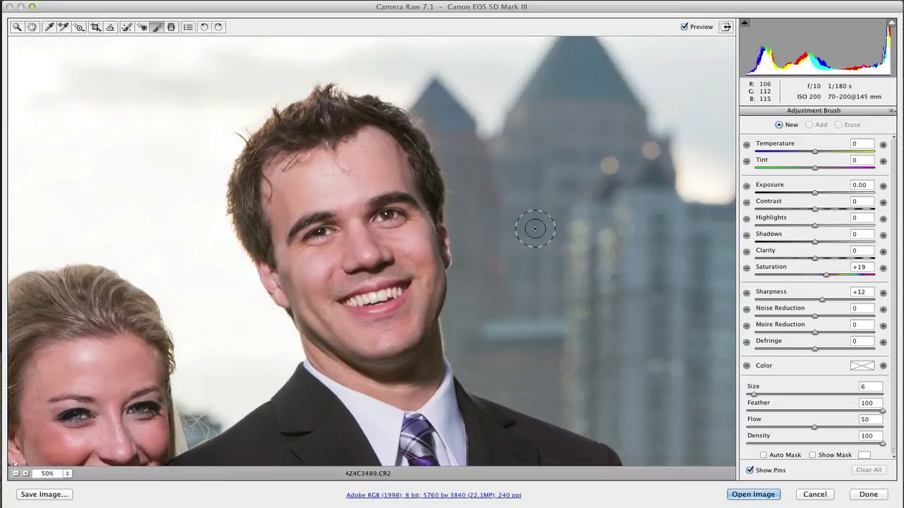
mouse_move(826, 274)
mouse_down()
mouse_move(812, 275)
mouse_move(830, 300)
mouse_move(818, 276)
mouse_up()
Step: Brush sharpening over the groom's eyes, teeth, nose and hair edge, then raise Sharpness to +33
mouse_move(392, 218)
mouse_down()
mouse_move(375, 228)
mouse_move(366, 206)
mouse_move(399, 207)
mouse_up()
mouse_move(340, 234)
mouse_down()
mouse_move(310, 233)
mouse_move(319, 237)
mouse_up()
mouse_move(363, 282)
mouse_down()
mouse_move(378, 291)
mouse_move(363, 293)
mouse_move(386, 279)
mouse_move(387, 255)
mouse_move(353, 198)
mouse_move(395, 204)
mouse_move(326, 221)
mouse_move(318, 215)
mouse_move(321, 224)
mouse_up()
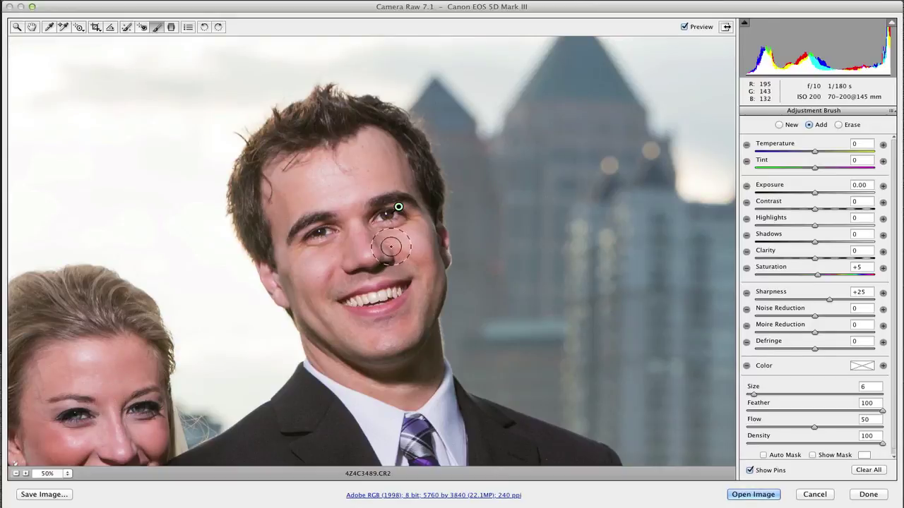
mouse_move(386, 141)
mouse_down()
mouse_move(290, 145)
mouse_move(314, 120)
mouse_move(276, 142)
mouse_move(259, 173)
mouse_move(257, 251)
mouse_move(316, 117)
mouse_move(401, 142)
mouse_move(420, 215)
mouse_up()
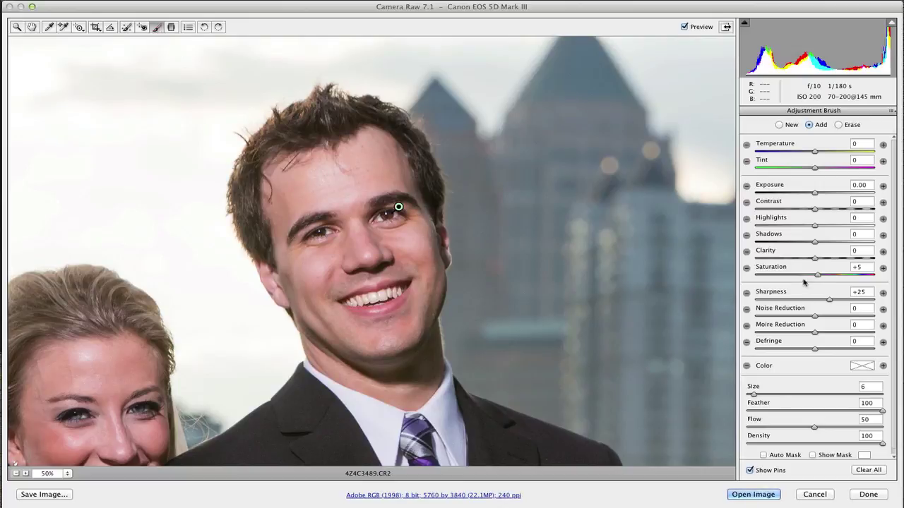
drag(829, 302, 835, 300)
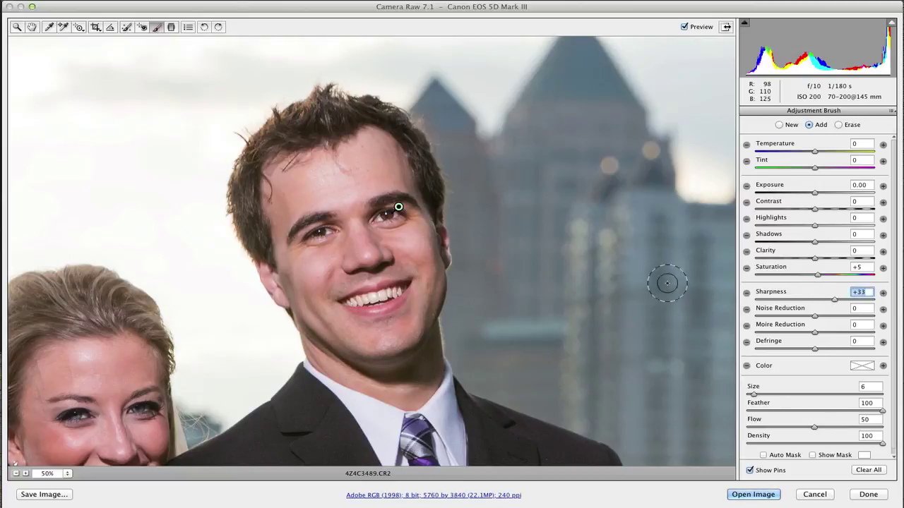